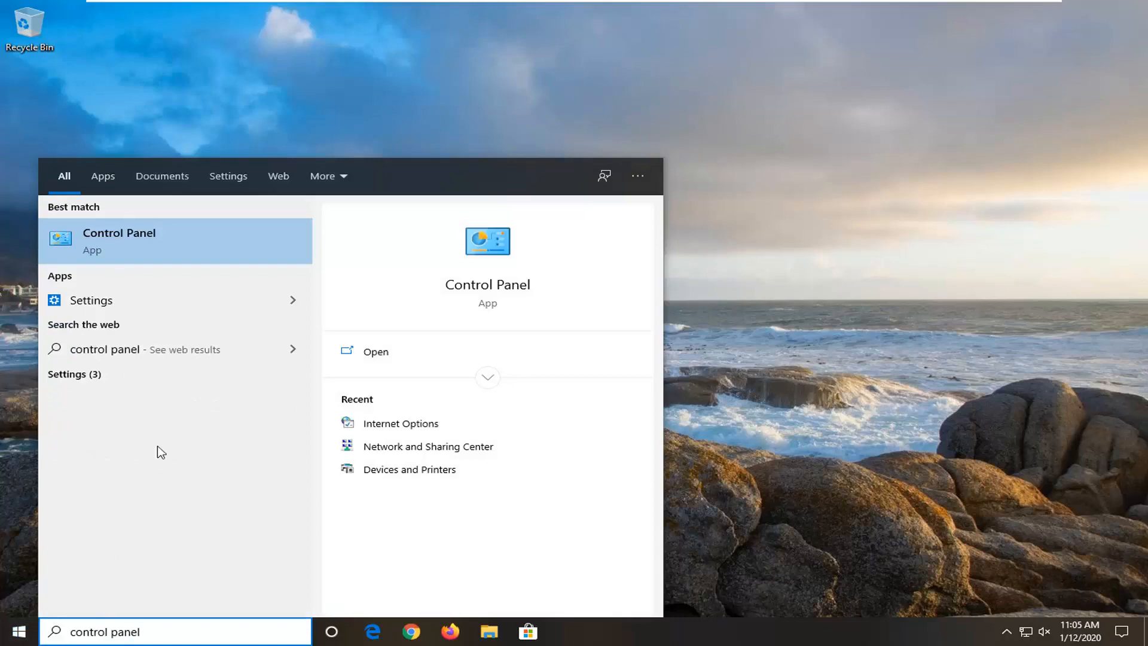
# - Open the advanced sharing settings of the Network and Sharing Center in Control Panel
pyautogui.click(148, 239)
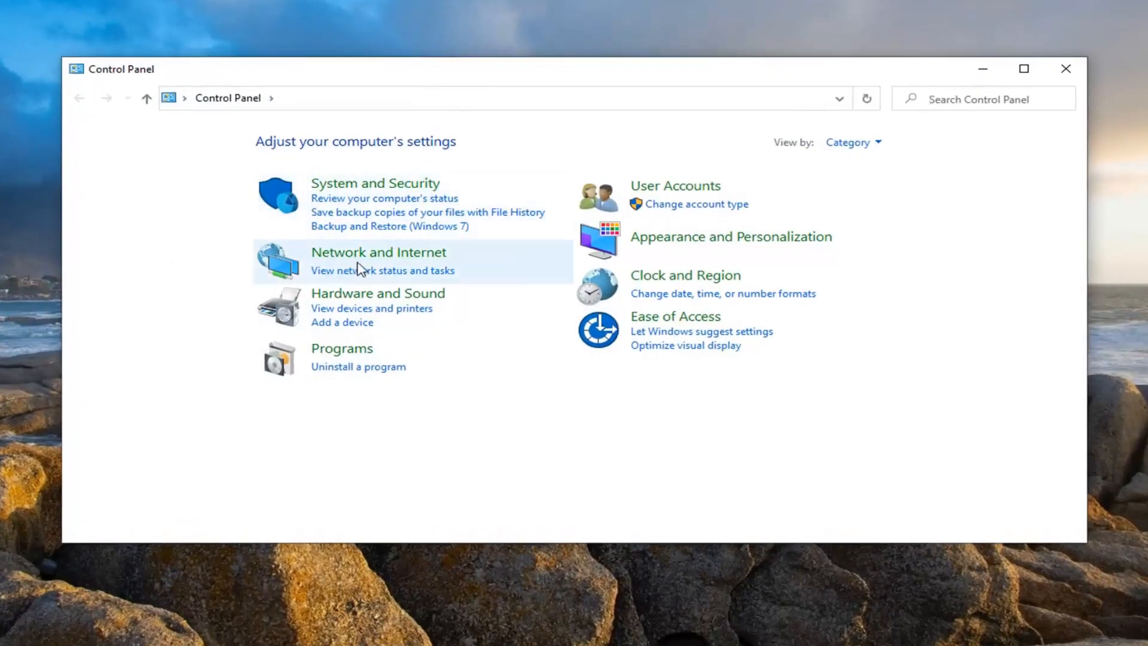
pyautogui.click(860, 145)
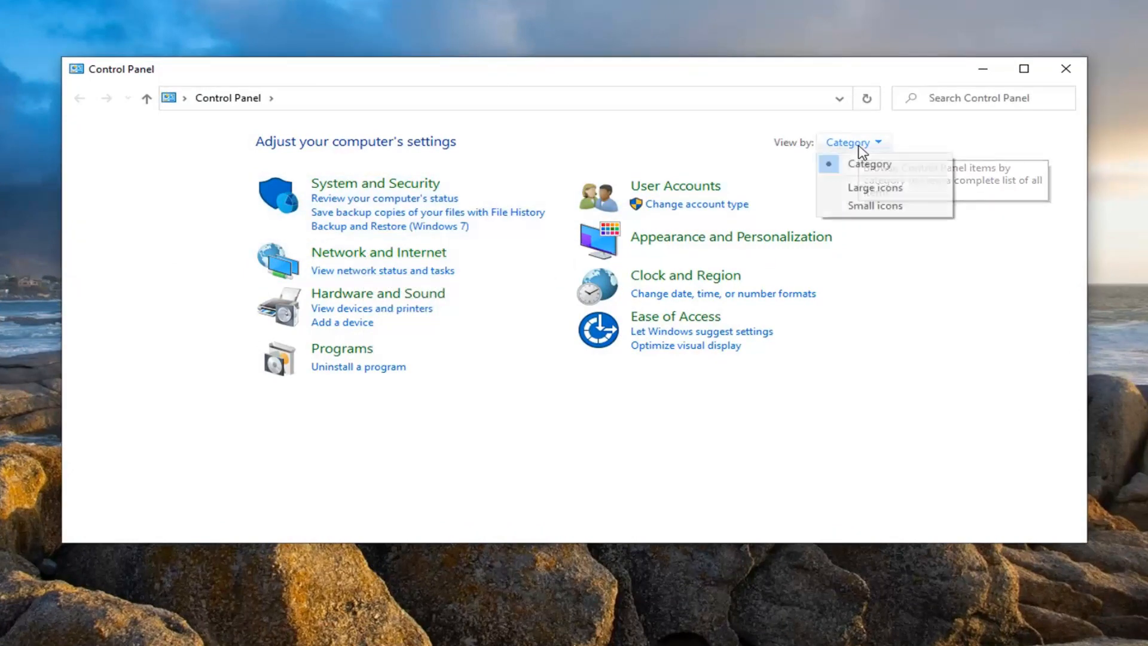
pyautogui.click(860, 169)
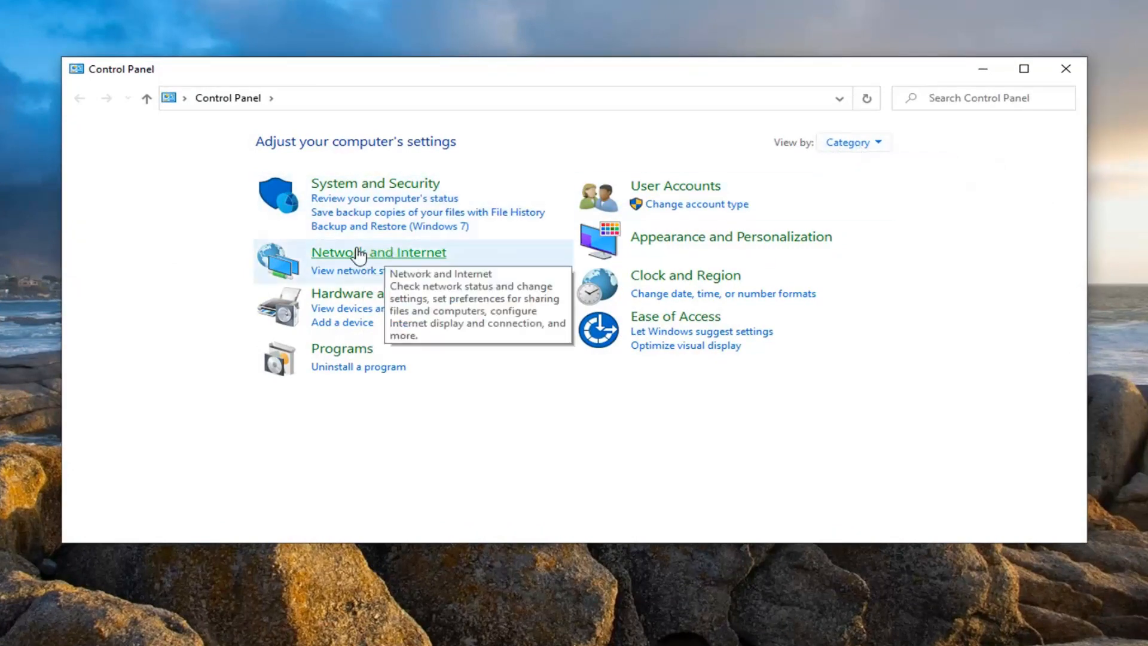
pyautogui.click(384, 254)
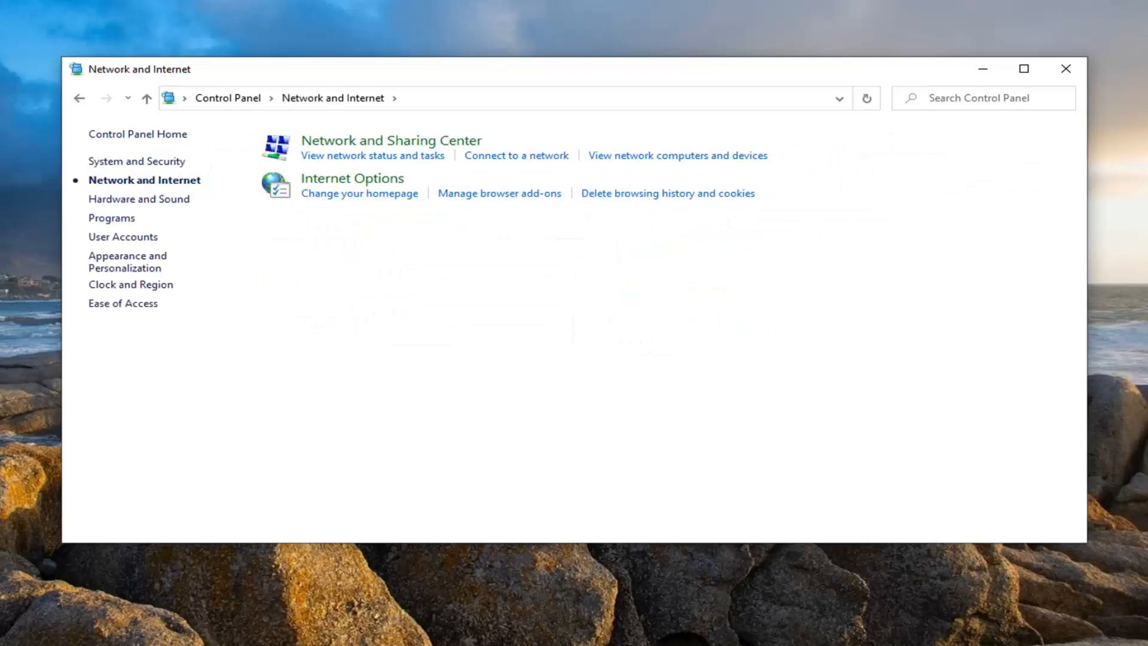
pyautogui.click(412, 144)
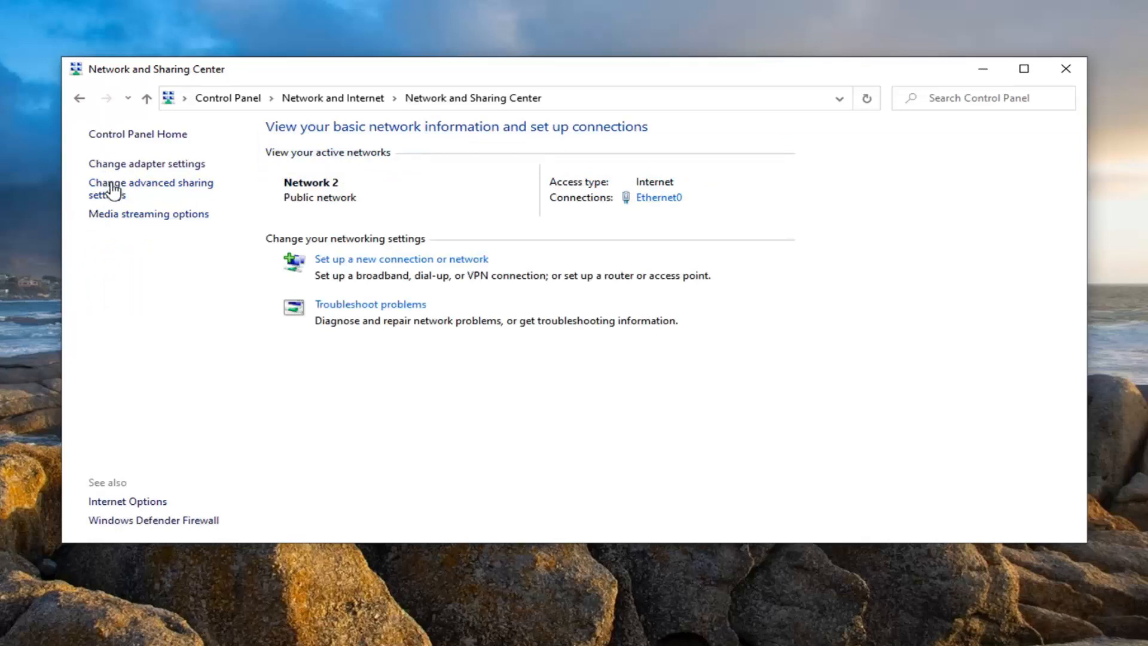
pyautogui.click(170, 190)
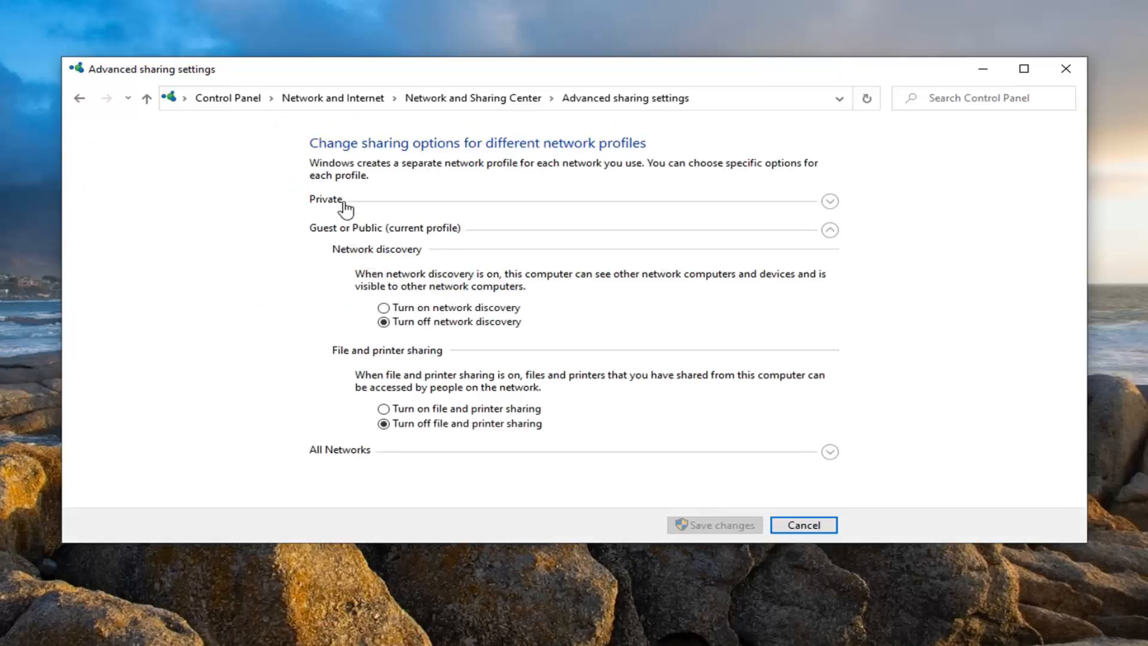
# - Turn on file and printer sharing for the Private and Guest or Public profiles, and network discovery for Guest or Public
pyautogui.click(384, 207)
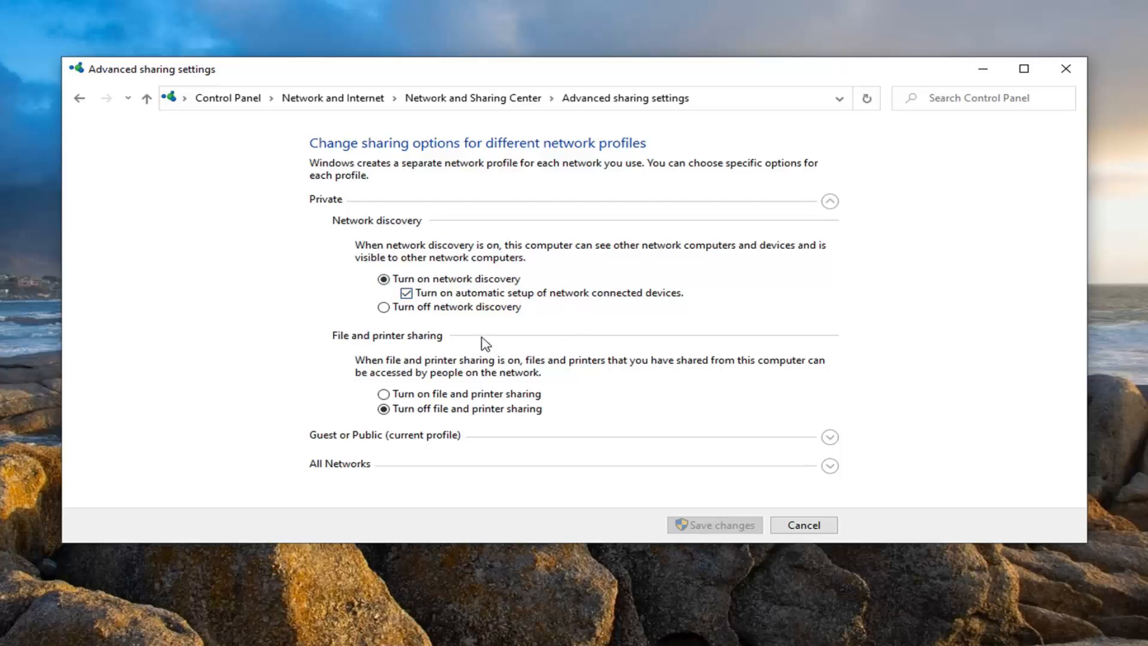
pyautogui.click(383, 395)
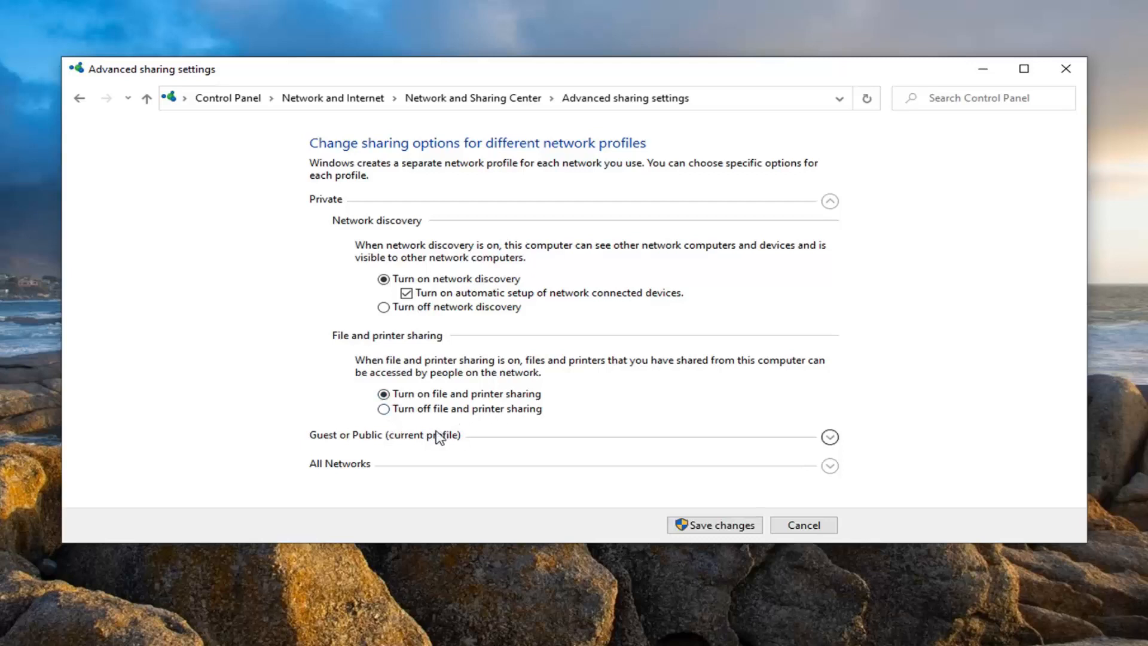
pyautogui.click(829, 438)
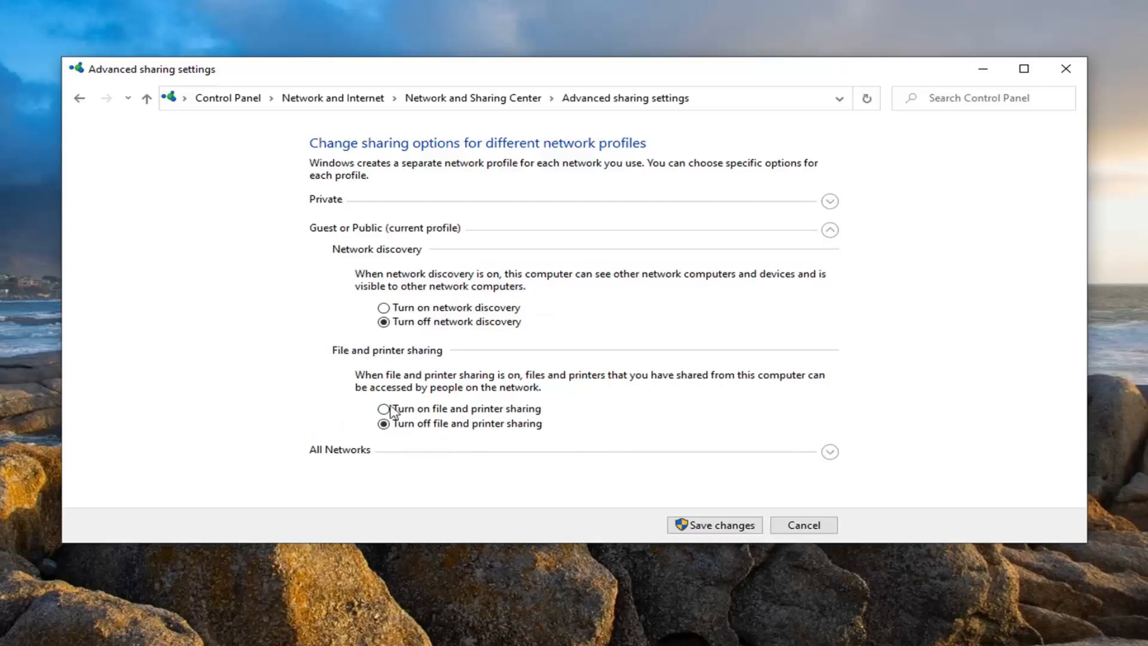
pyautogui.click(425, 309)
pyautogui.click(397, 410)
# - Turn on Public folder sharing with read and write access for all networks, save the changes and close Control Panel
pyautogui.click(833, 455)
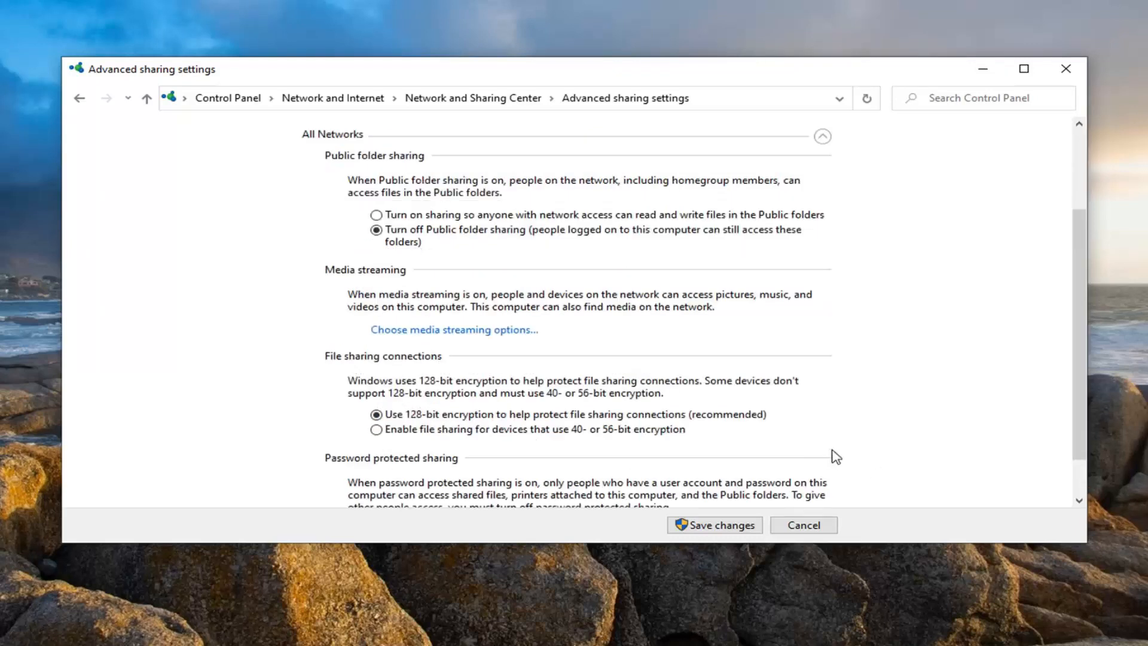
pyautogui.scroll(-1, 944, 387)
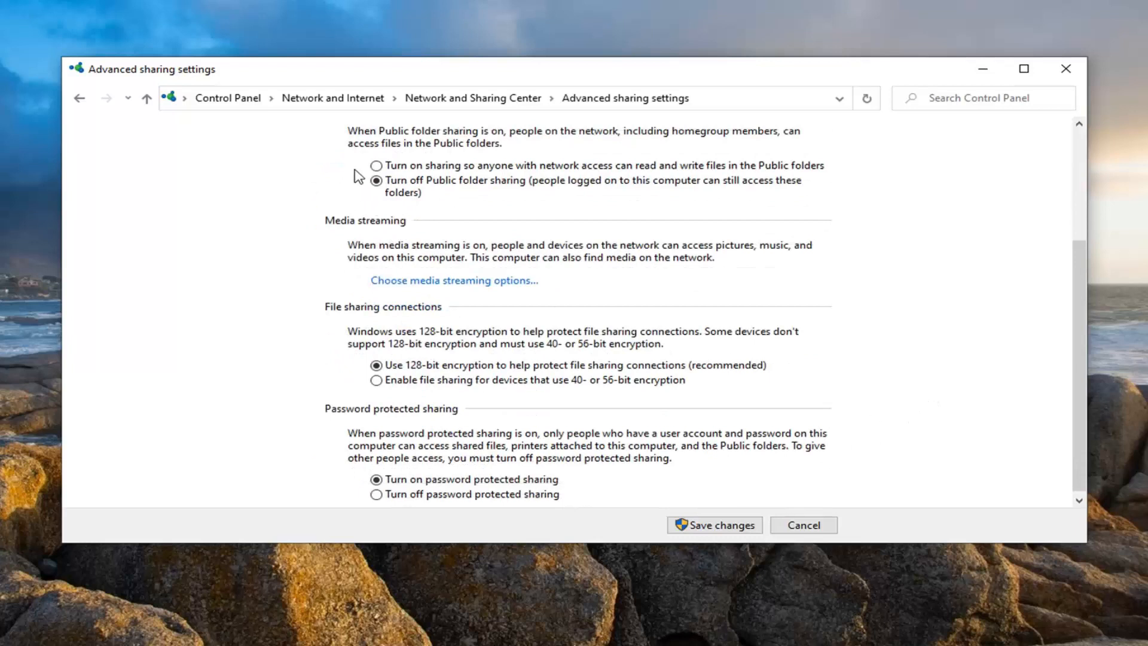
pyautogui.click(422, 170)
pyautogui.click(715, 525)
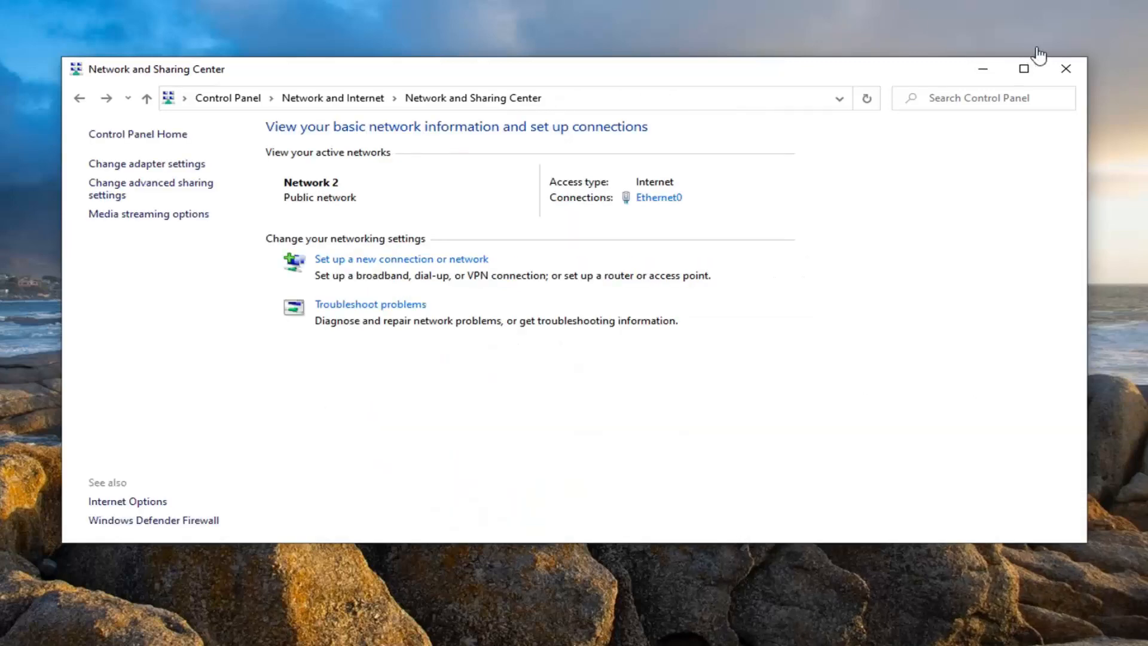
pyautogui.click(1071, 62)
# - Create a folder on the desktop, keeping the default name New folder
pyautogui.rightClick(327, 115)
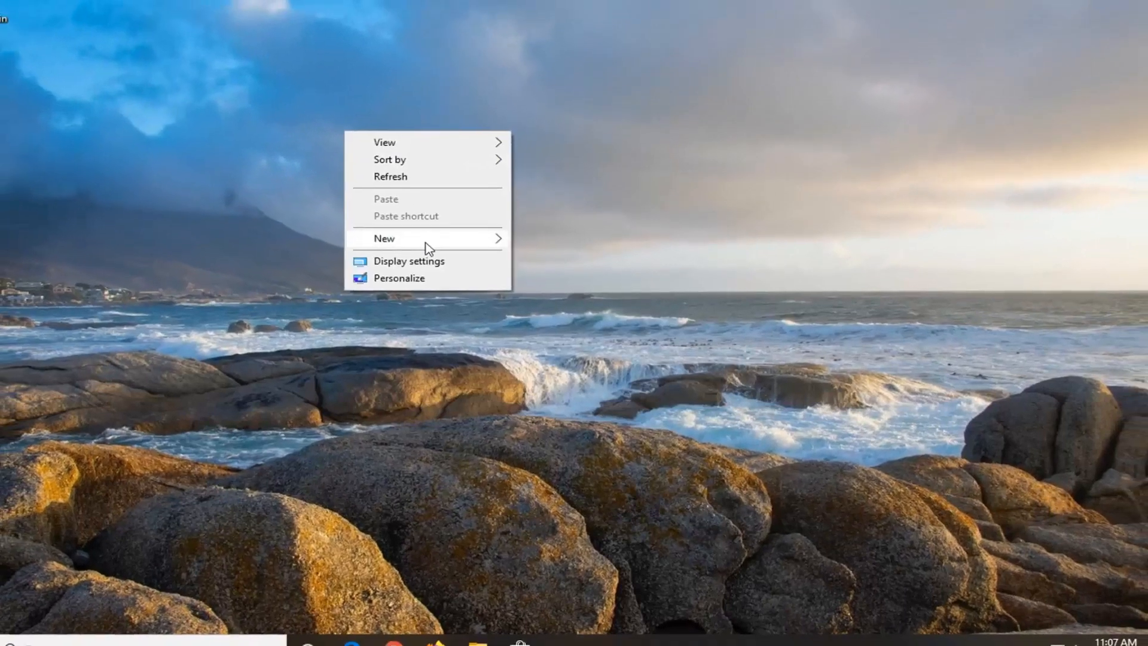
pyautogui.moveTo(408, 230)
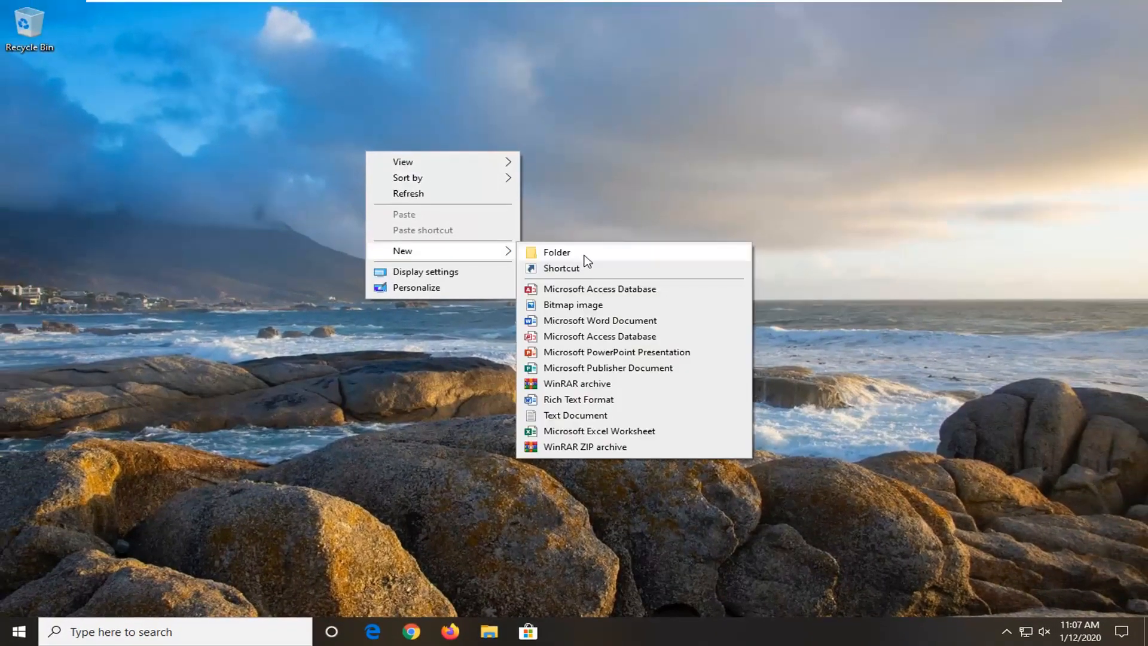
pyautogui.click(587, 257)
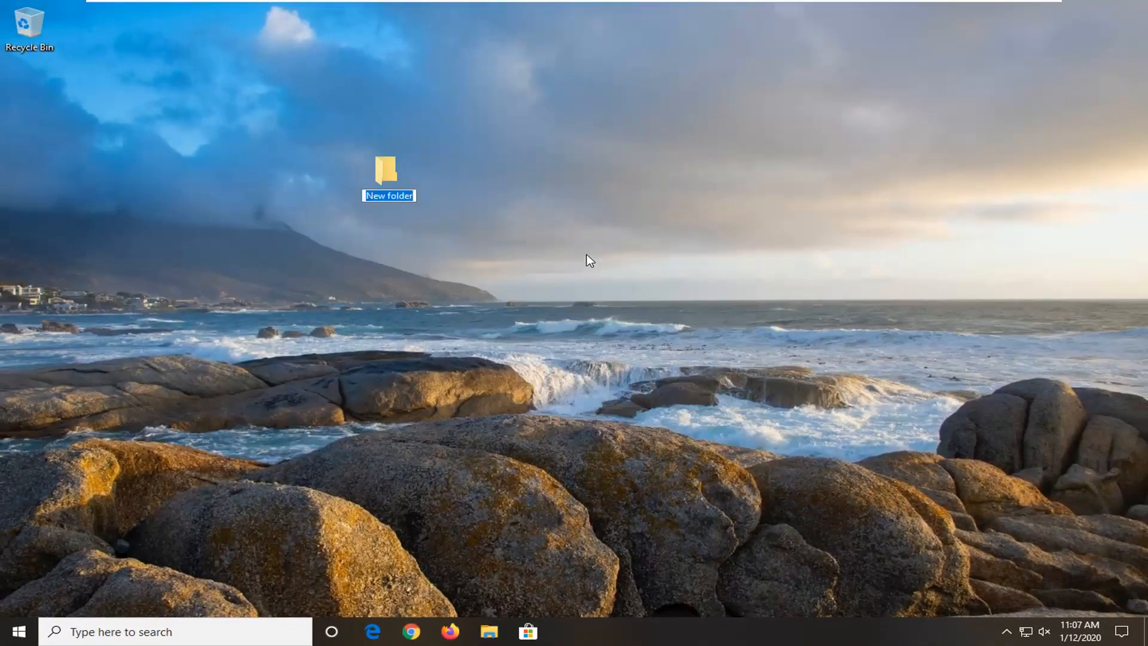
pyautogui.press('Return')
pyautogui.click(427, 114)
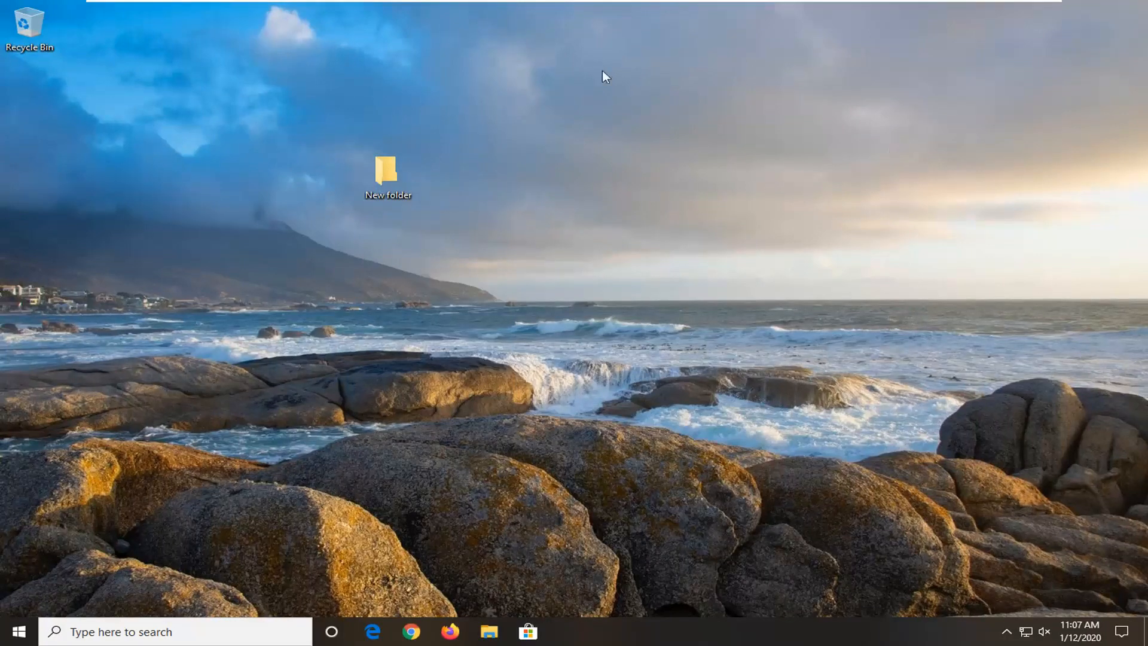
# - Add the Everyone group to the security permissions of New folder
pyautogui.rightClick(389, 169)
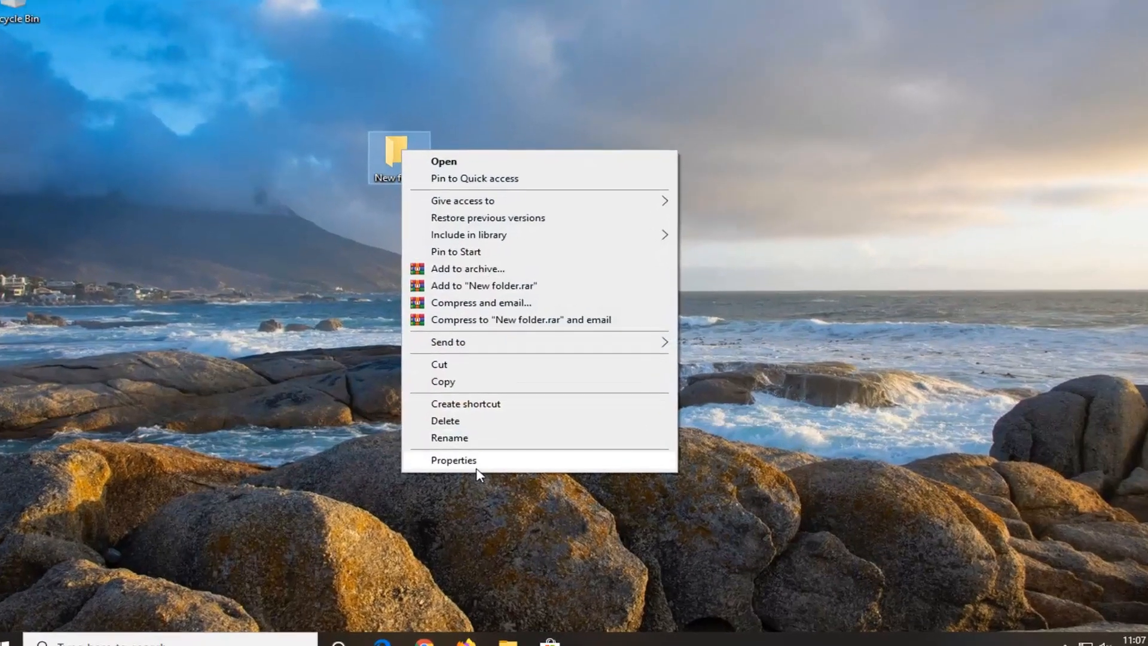
pyautogui.click(477, 469)
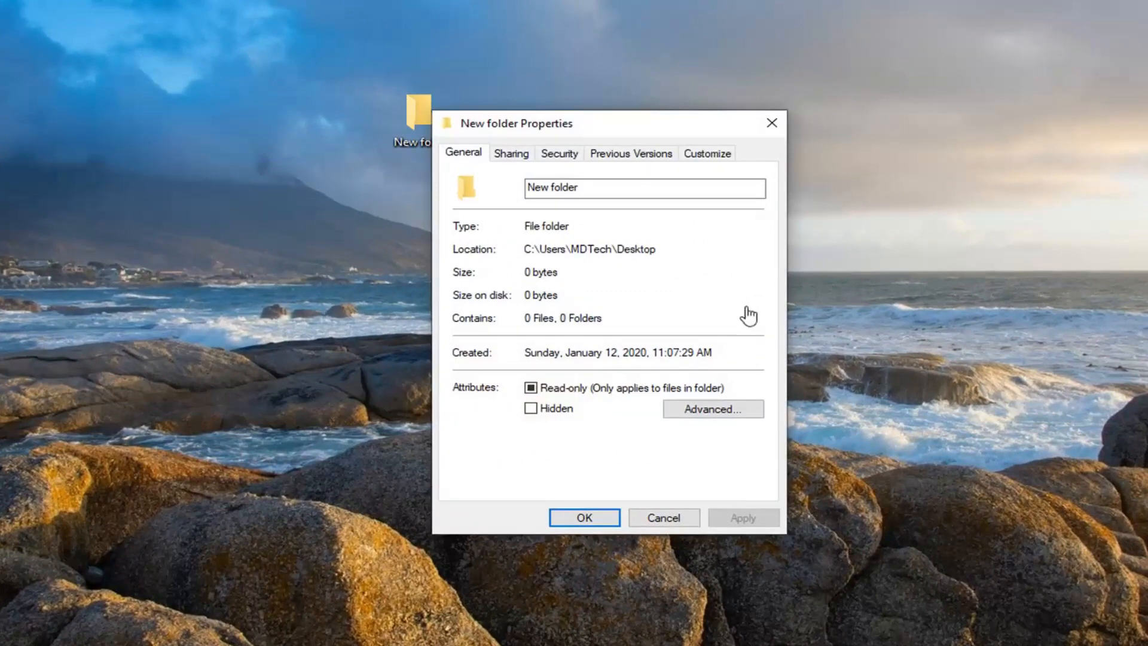
pyautogui.click(559, 153)
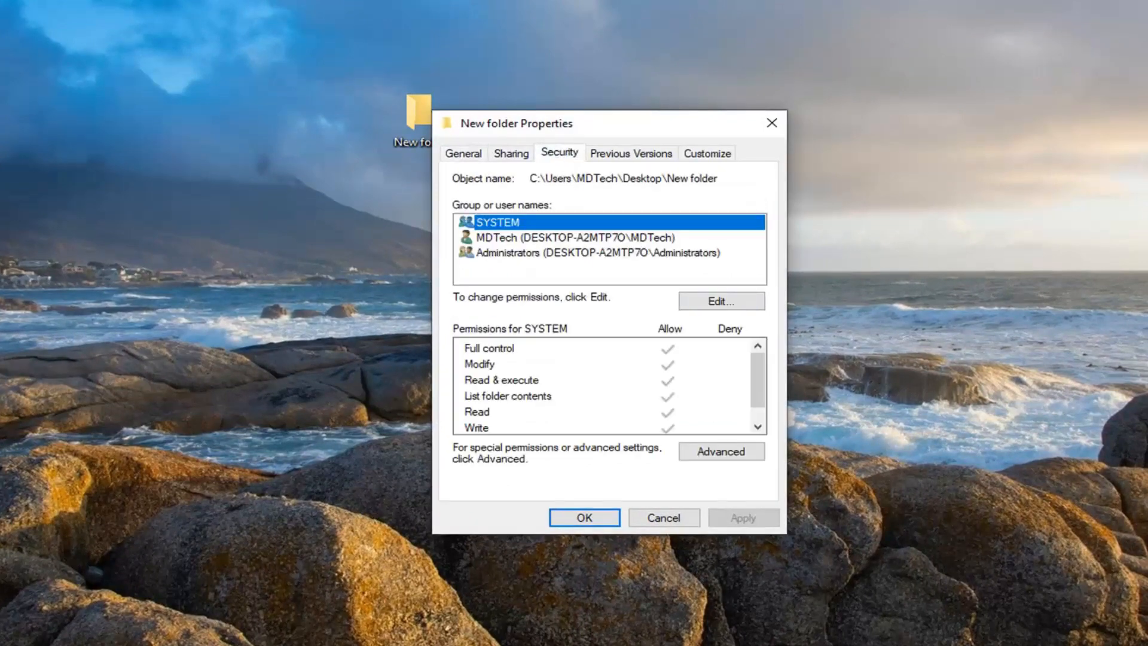
pyautogui.click(733, 307)
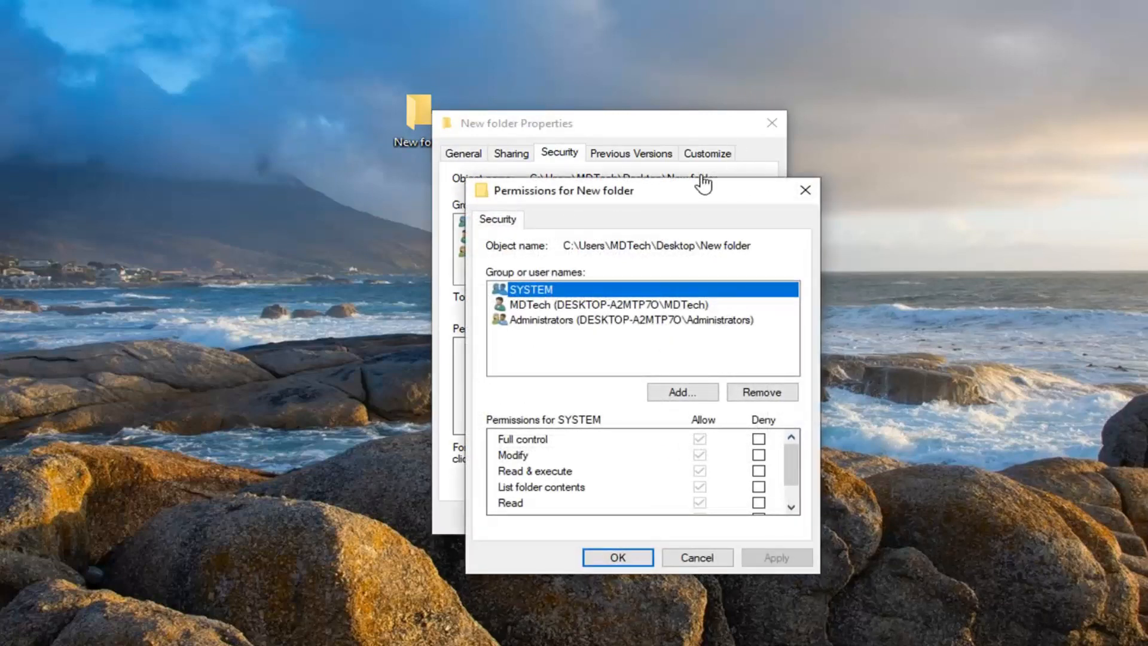
pyautogui.moveTo(682, 195); pyautogui.dragTo(637, 142)
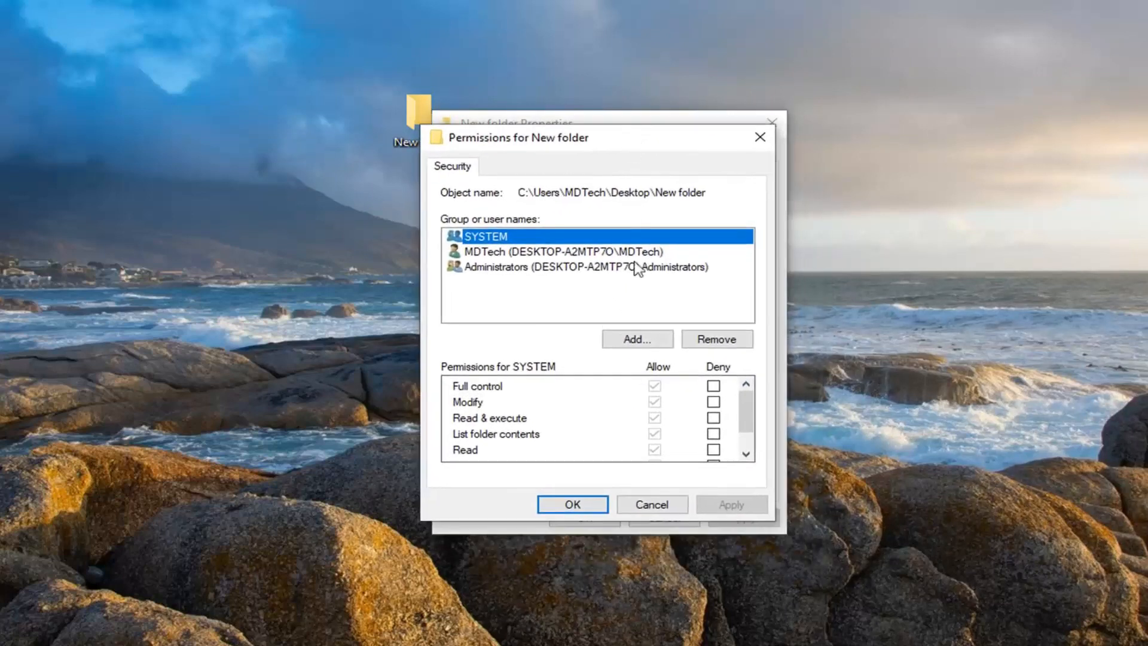
pyautogui.click(627, 342)
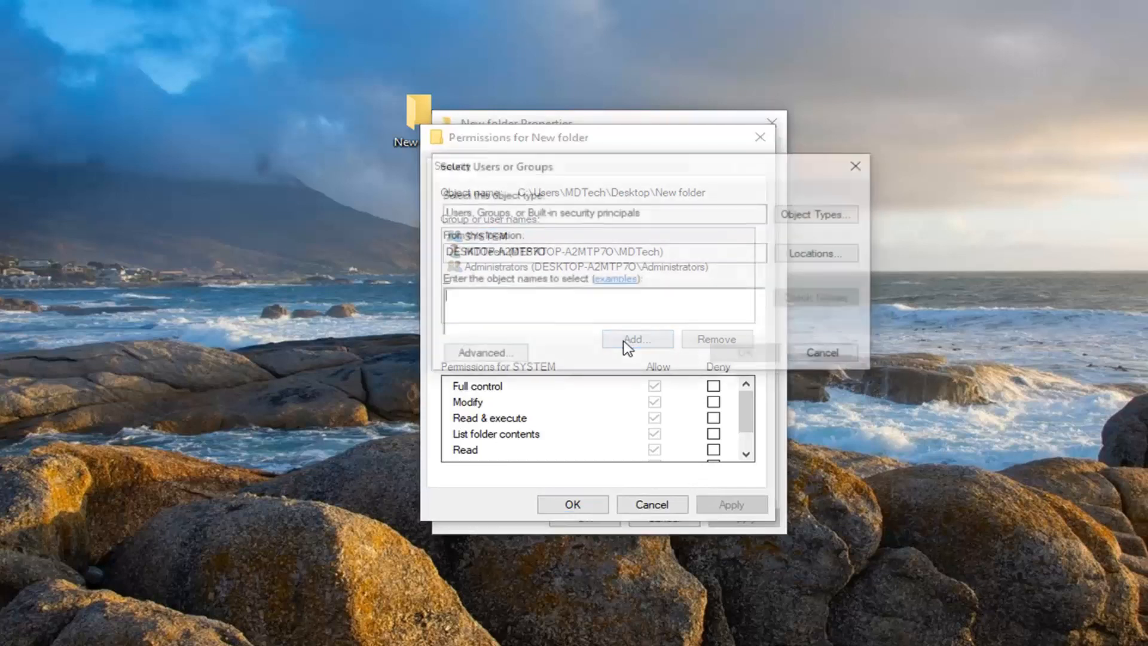
pyautogui.write('everyone')
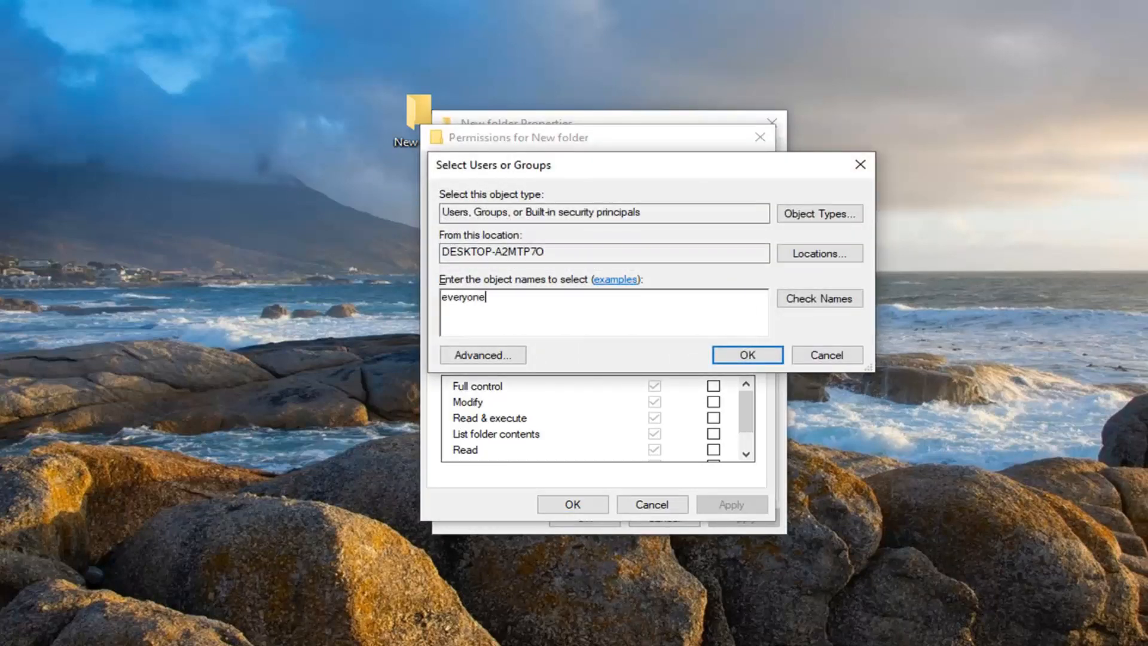
pyautogui.click(746, 358)
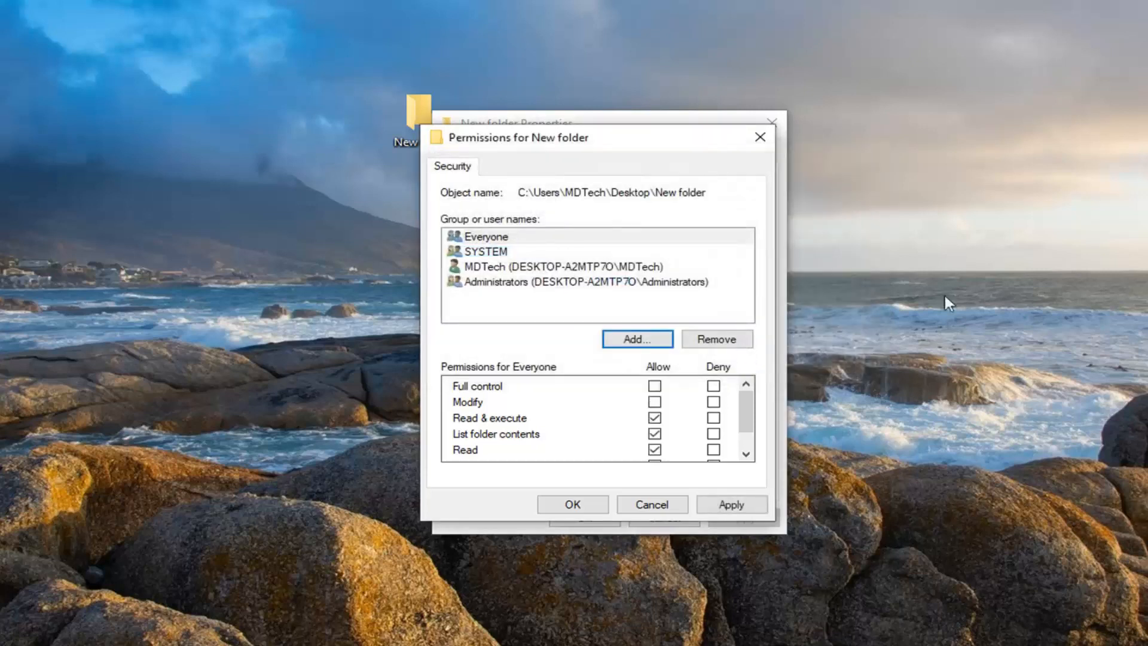
# - Allow Everyone Full control of New folder and apply the permissions
pyautogui.click(489, 239)
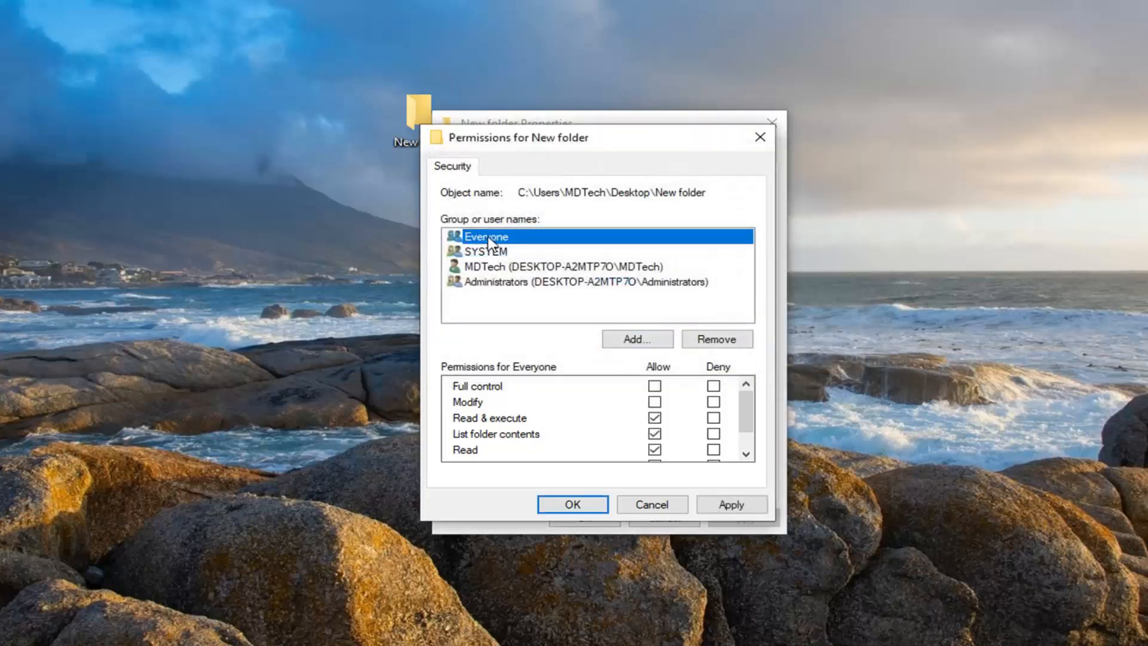
pyautogui.click(664, 387)
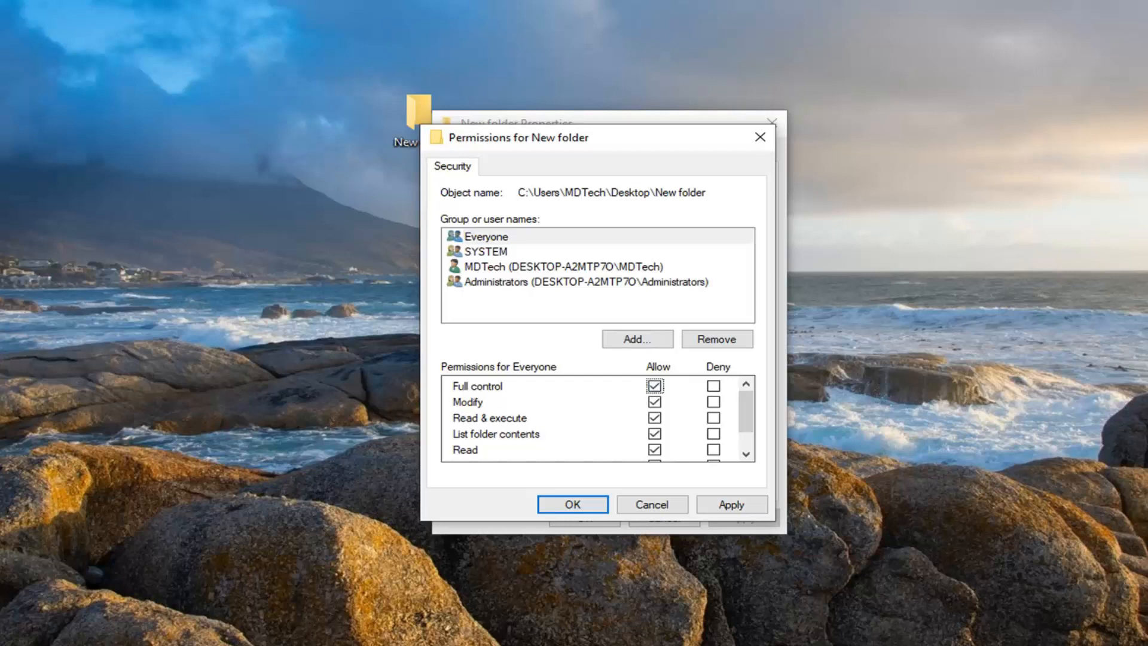
pyautogui.click(732, 506)
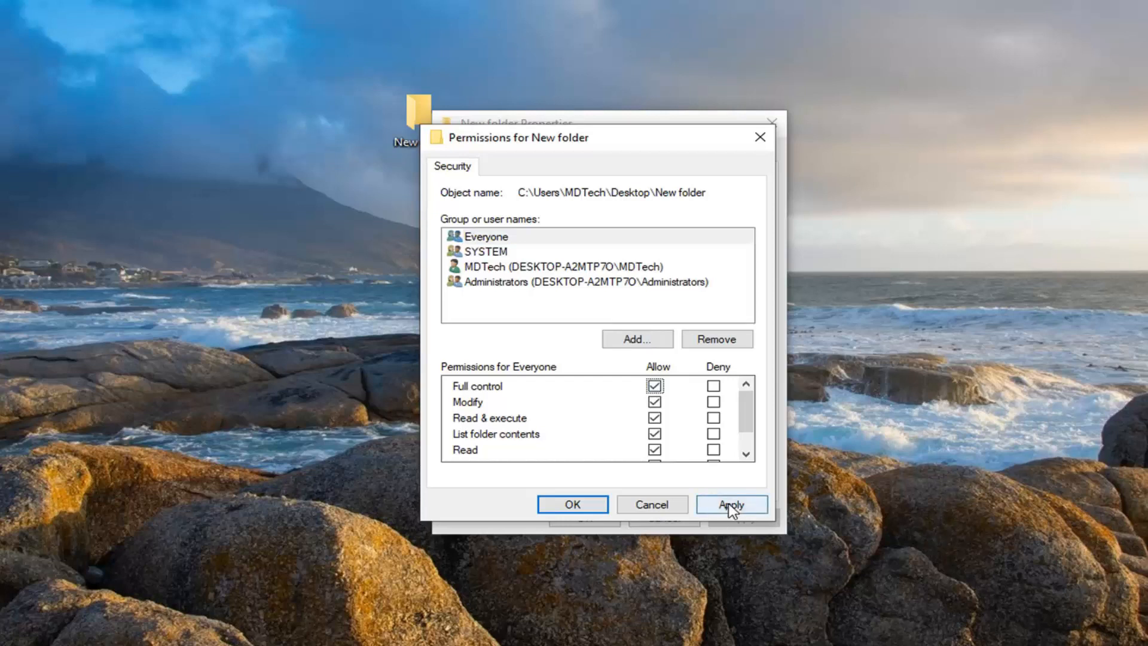
pyautogui.click(595, 510)
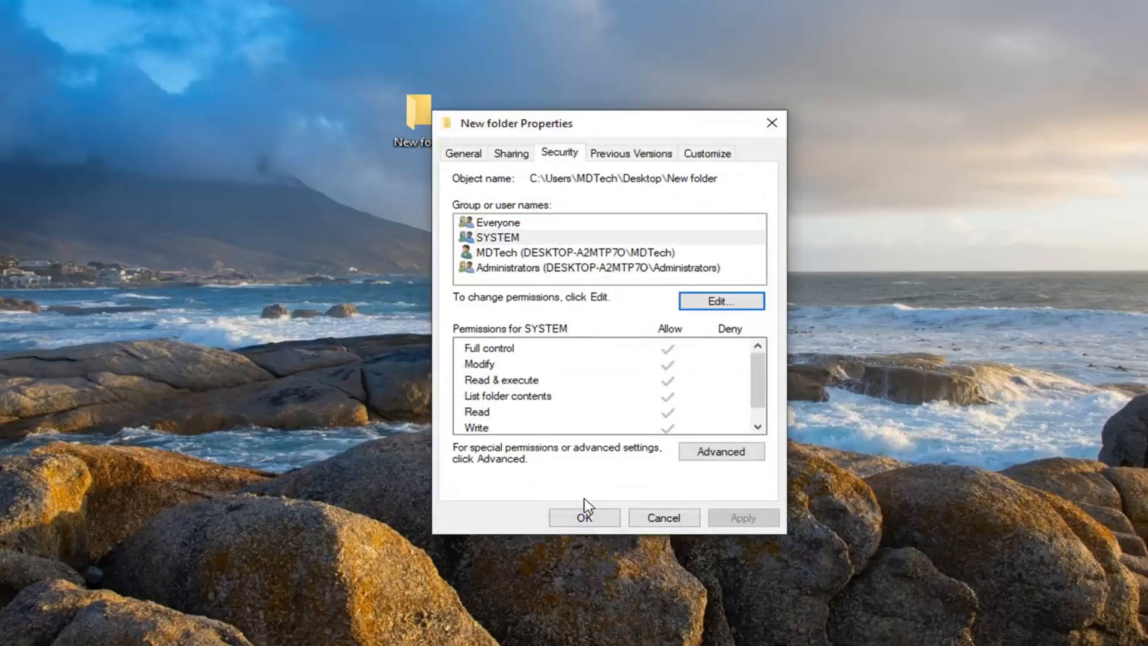
# - Add Everyone to the people New folder is shared with, keeping the Read/Write permission level
pyautogui.click(508, 156)
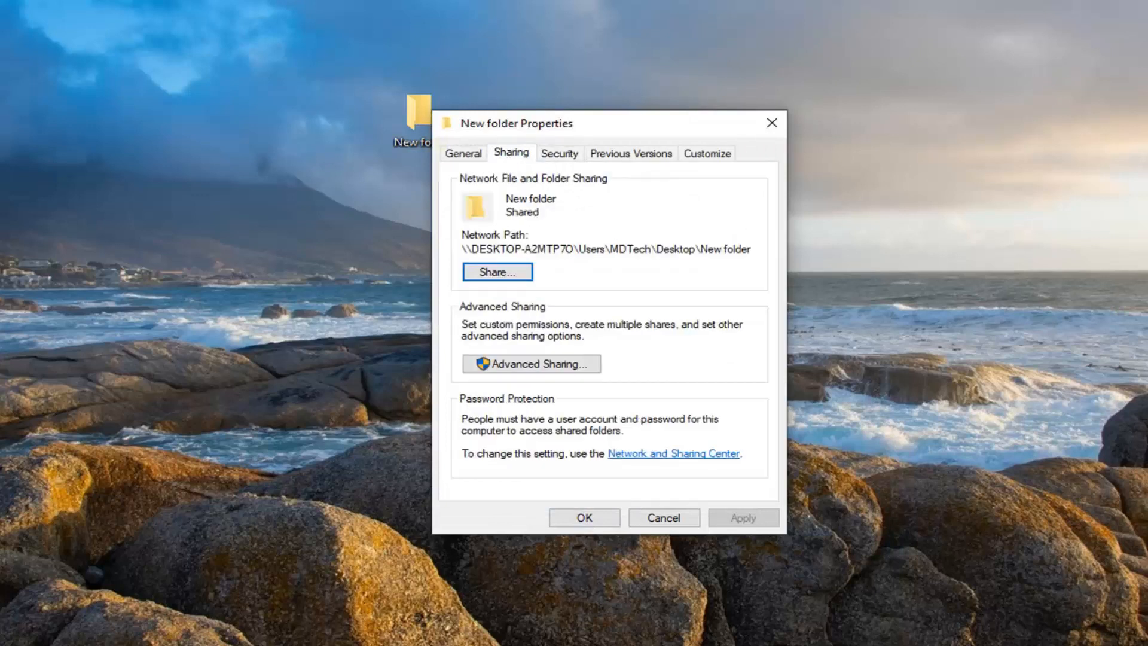
pyautogui.click(498, 279)
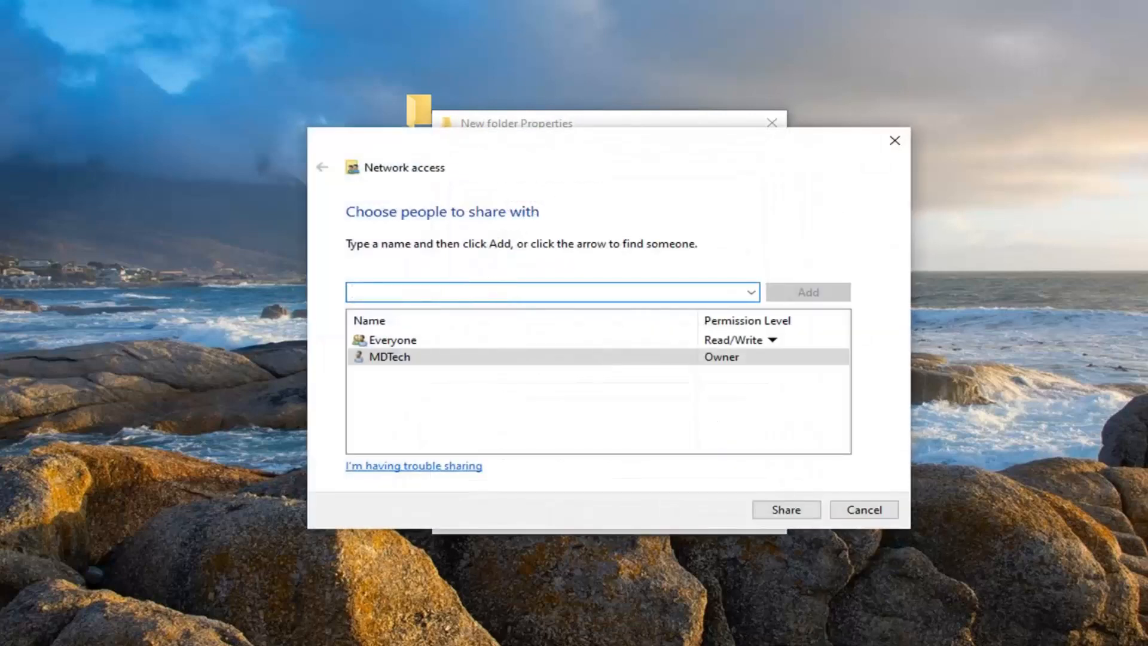
pyautogui.click(751, 292)
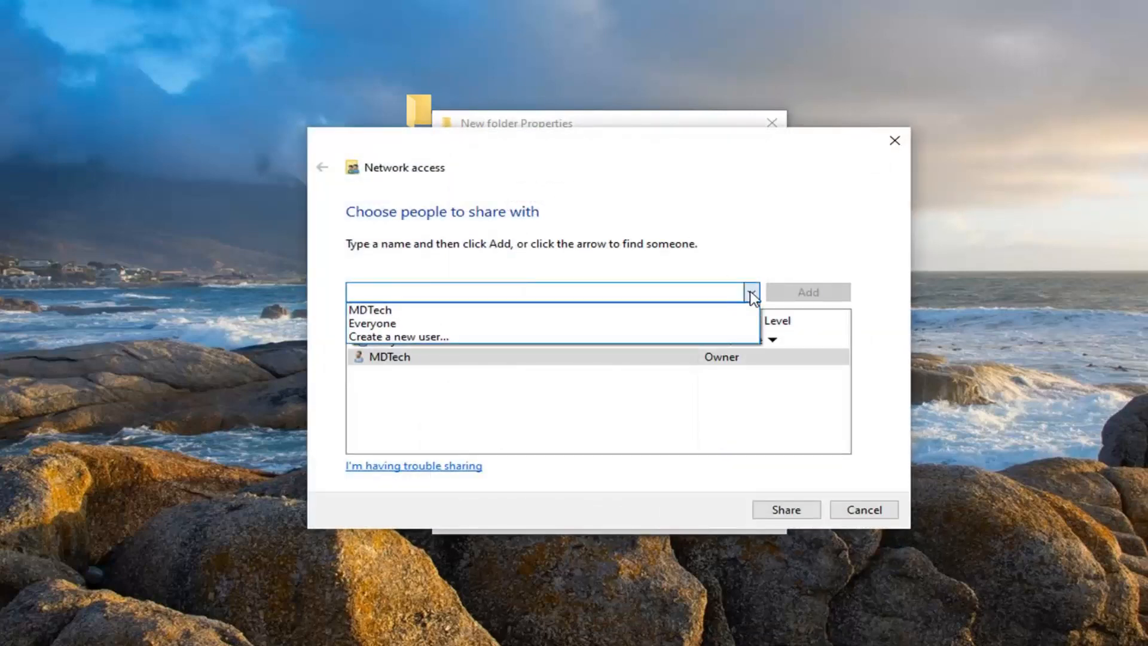
pyautogui.click(422, 325)
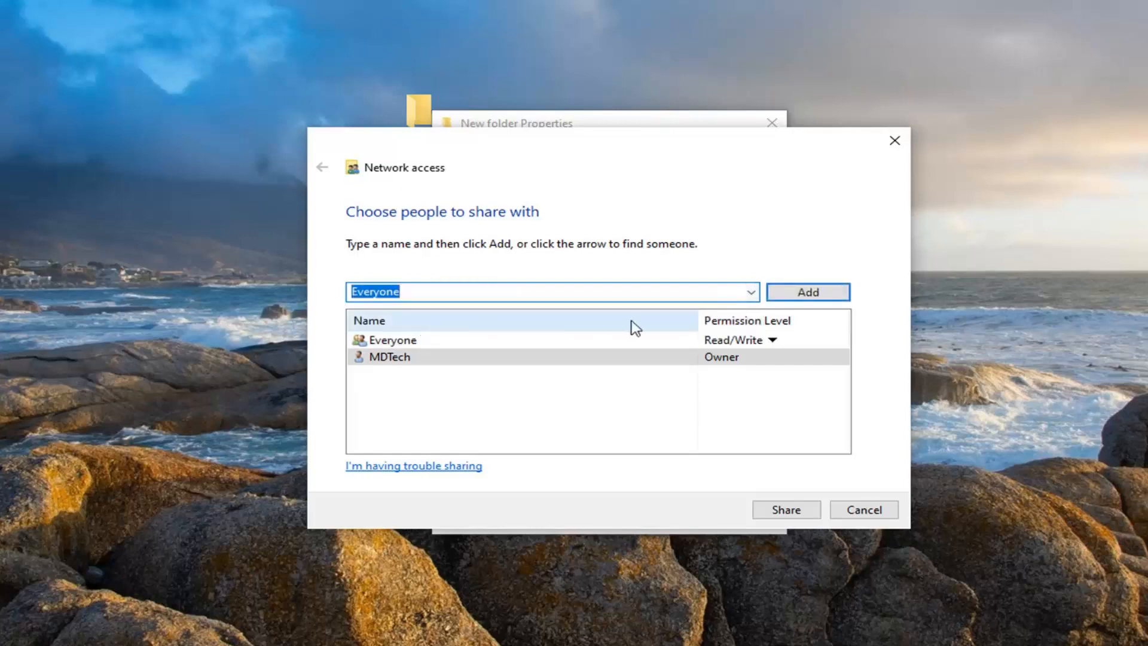
pyautogui.click(838, 295)
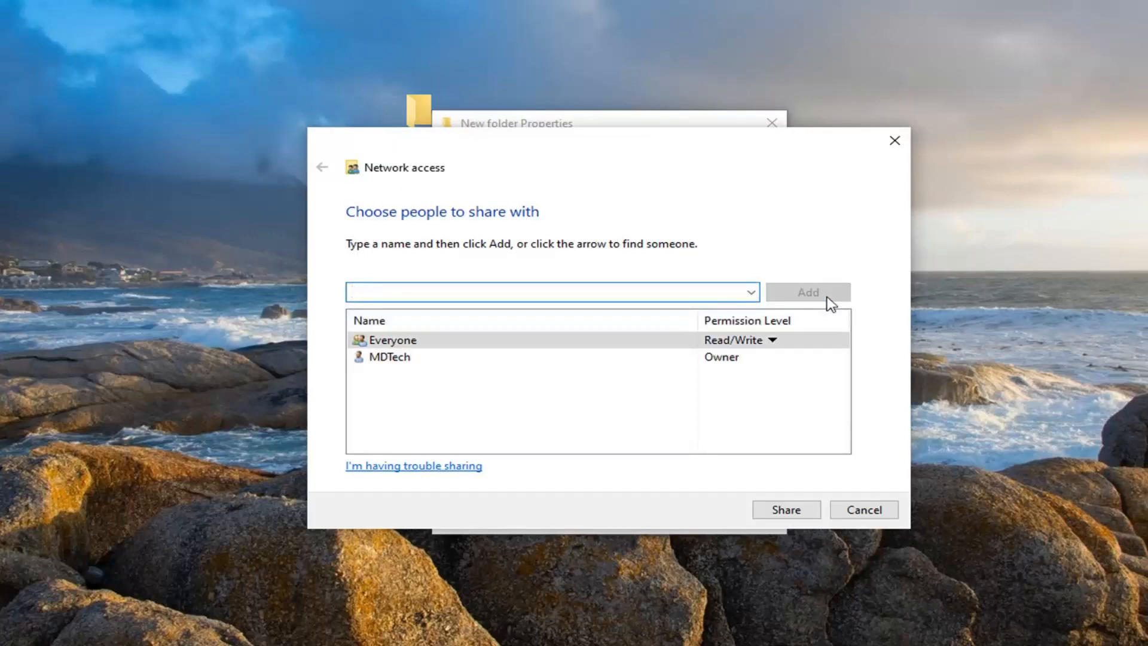
pyautogui.click(774, 340)
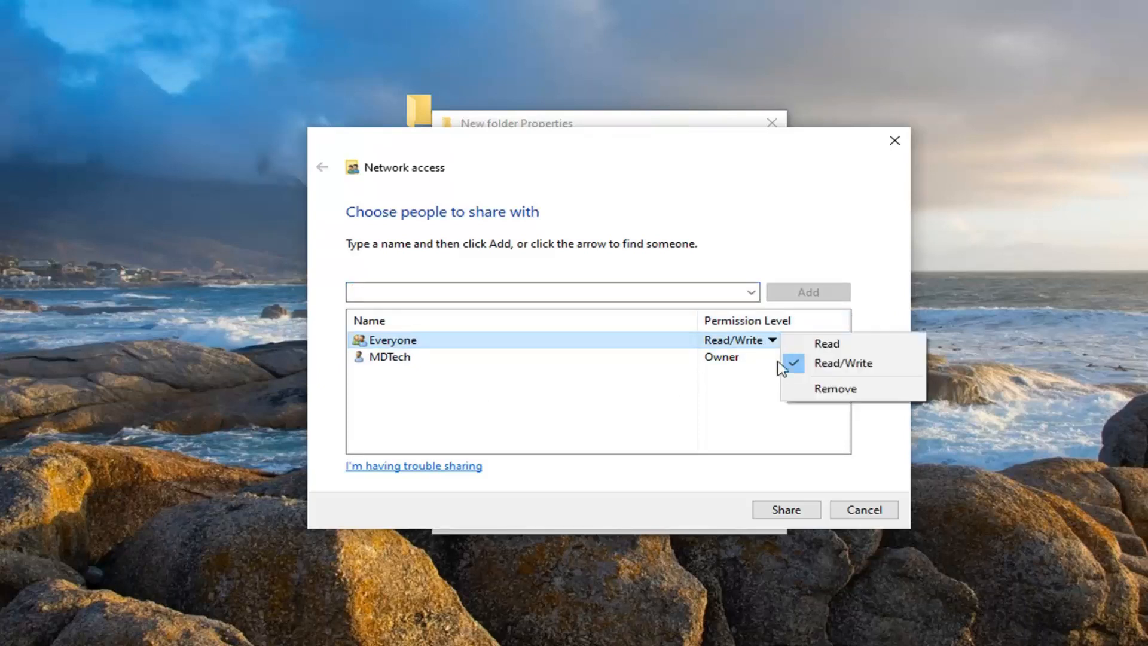
pyautogui.click(664, 402)
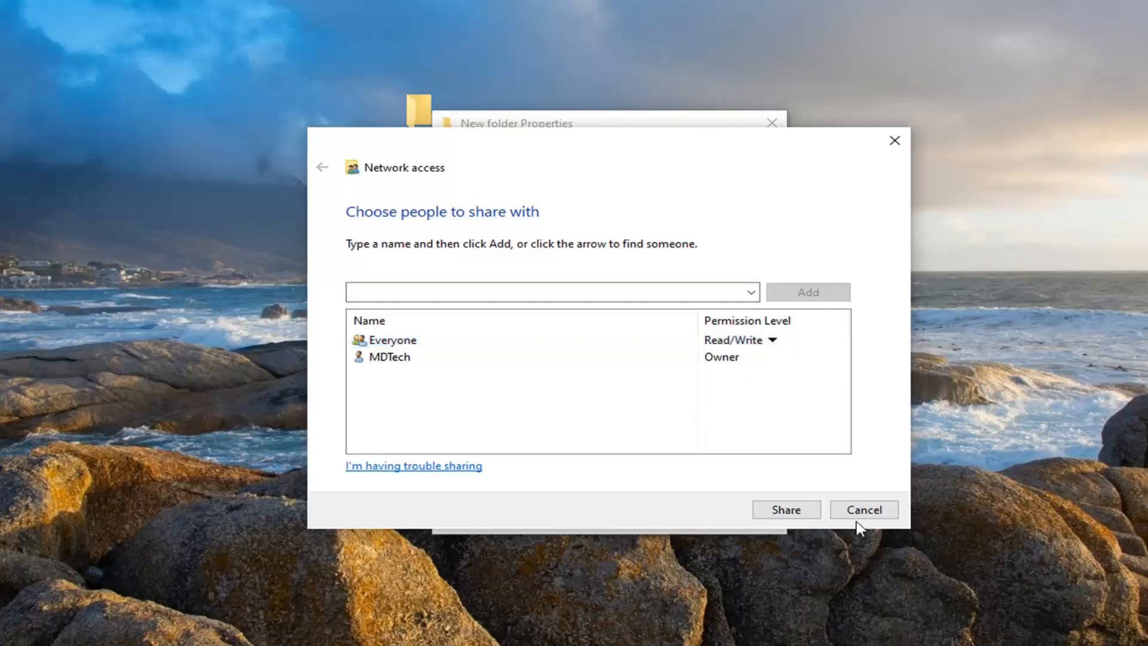
# - Share New folder with the chosen people and close its properties
pyautogui.click(786, 510)
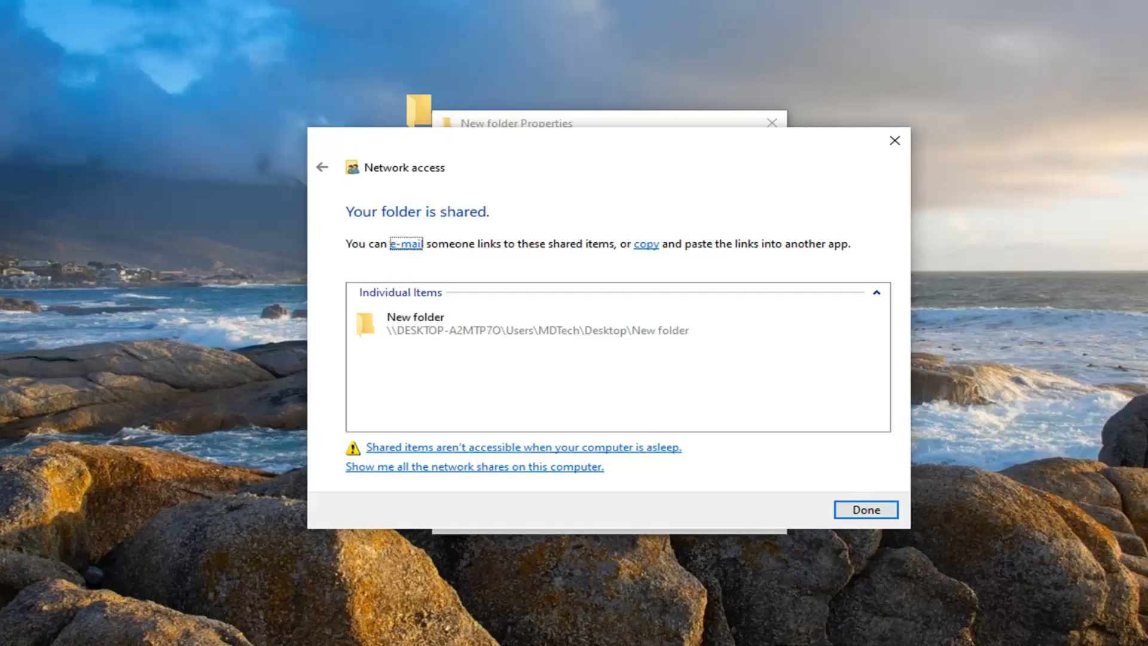
pyautogui.click(861, 508)
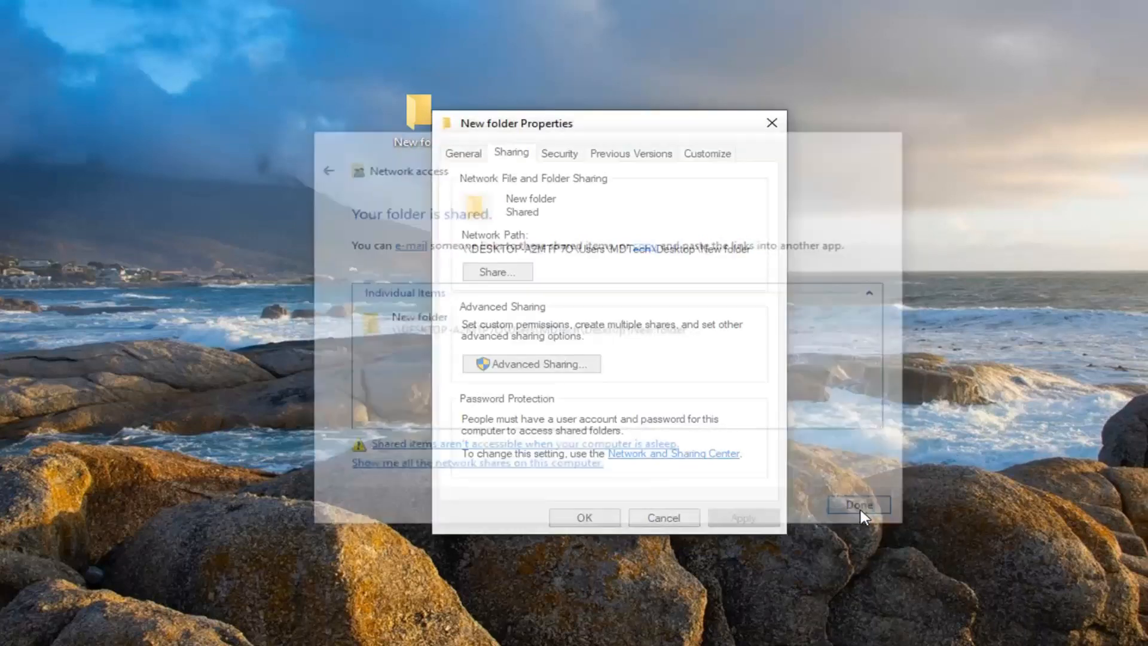
pyautogui.click(583, 518)
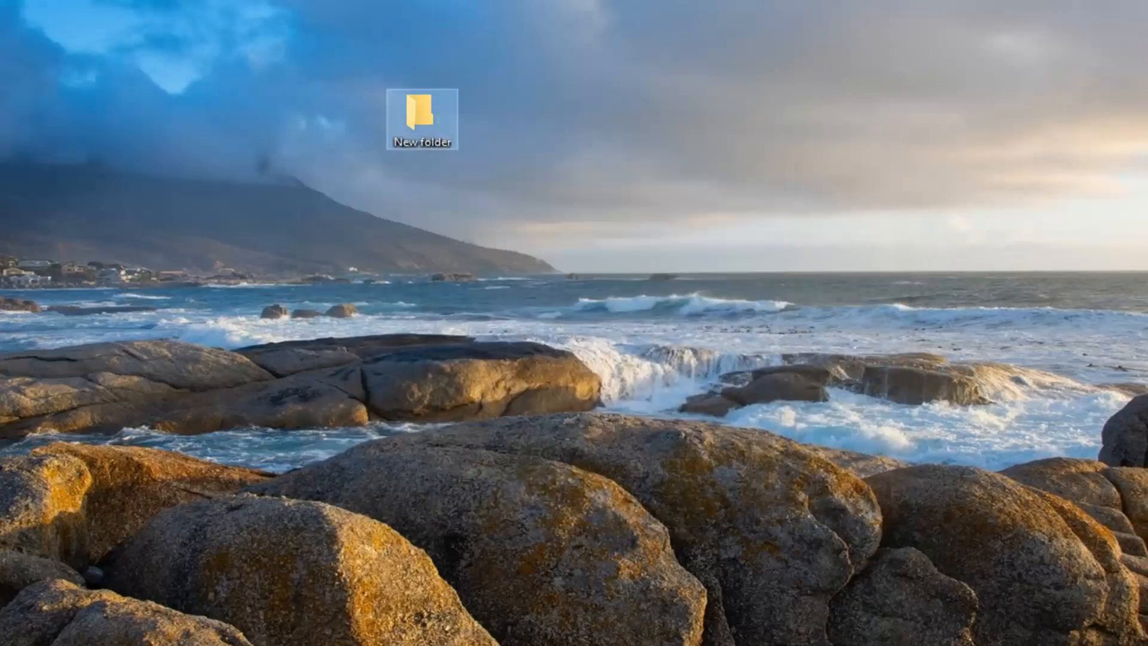